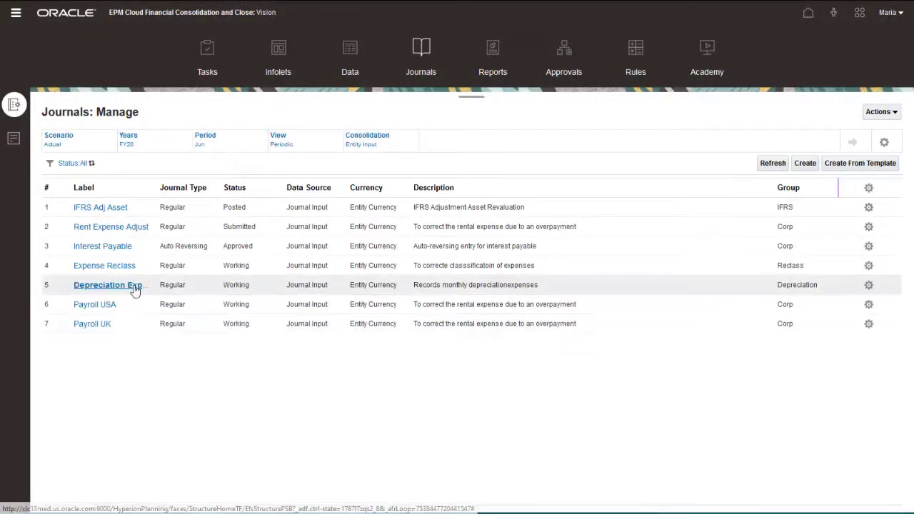
Submit journal 5, Depreciation Expense, with a submission comment so every line shows Submitted.
click(134, 284)
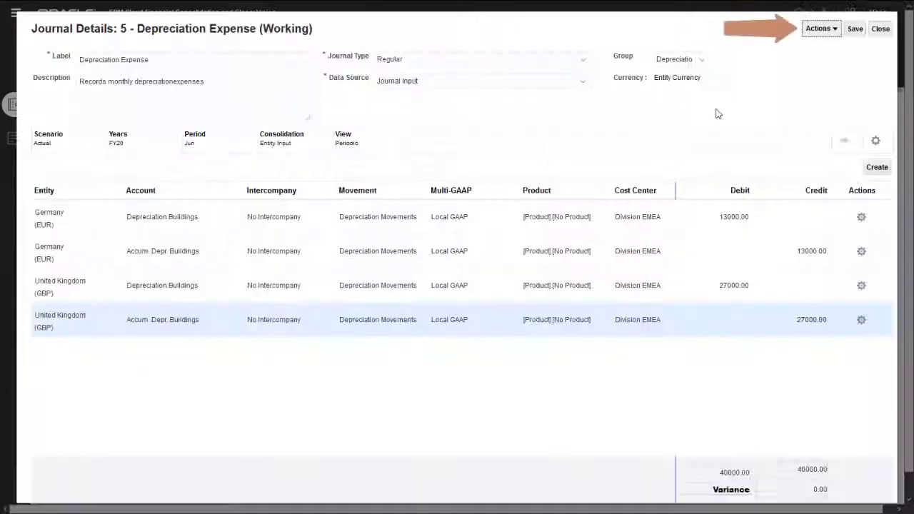
click(829, 30)
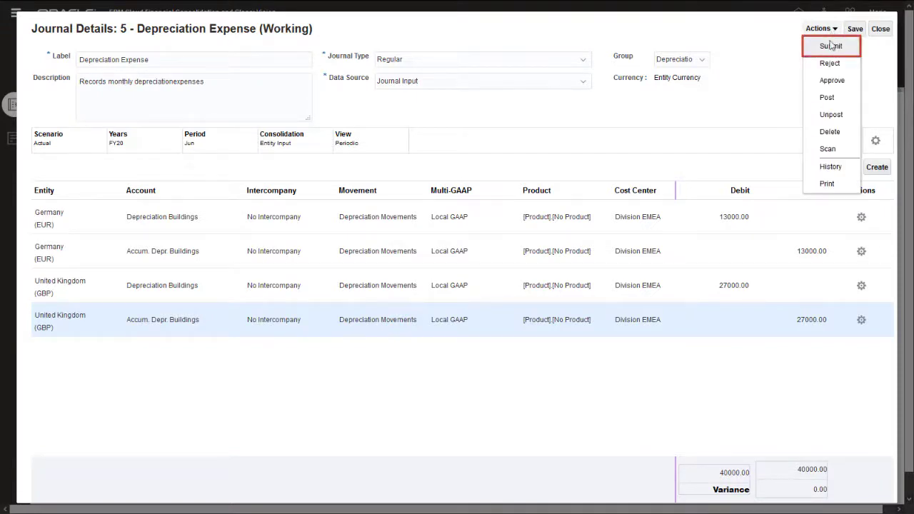
click(830, 47)
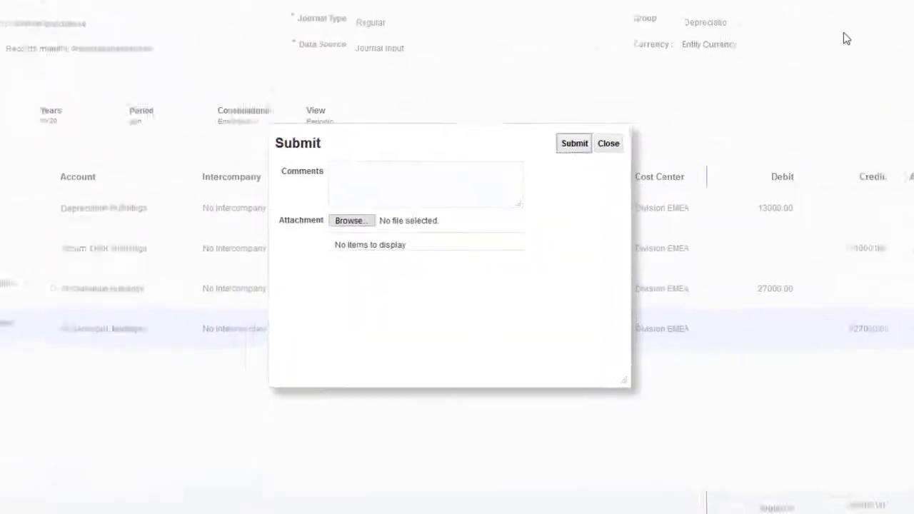
click(323, 165)
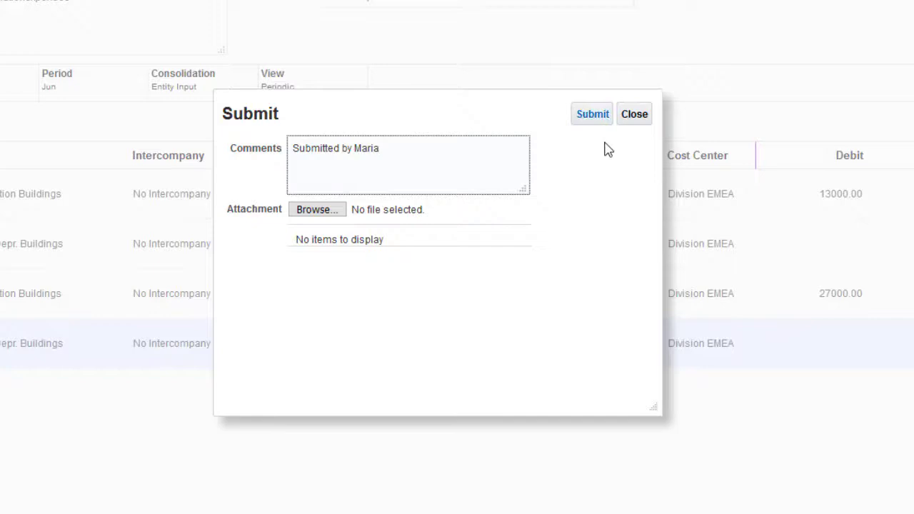
click(600, 119)
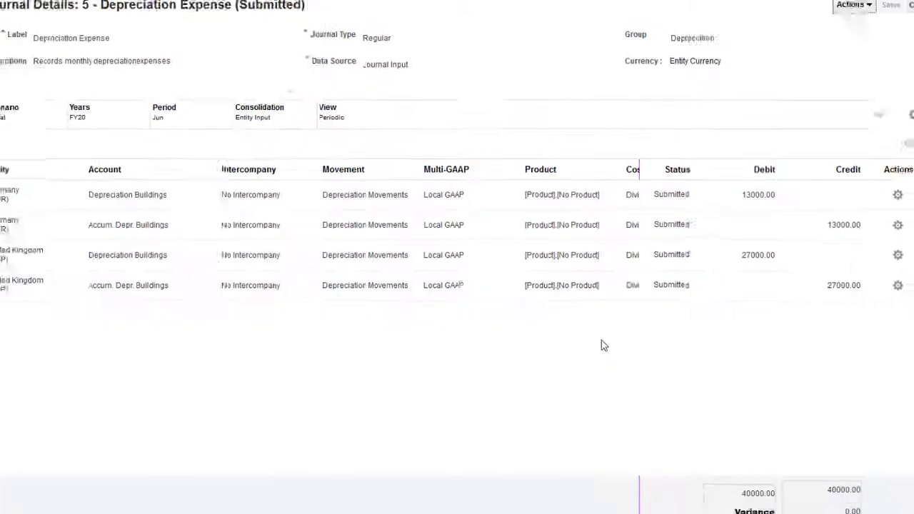
Back in the journal list, submit Payroll USA and Payroll UK together with a comment.
click(911, 5)
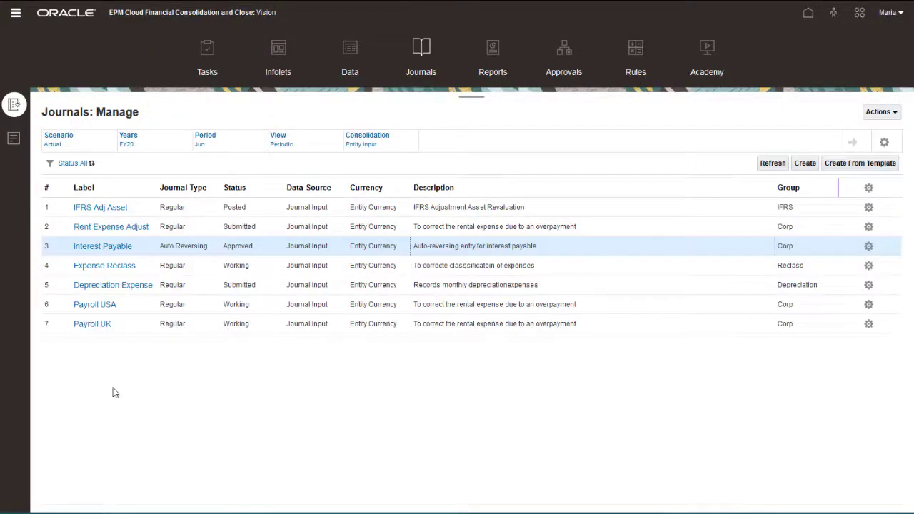
click(127, 308)
shift+click(141, 327)
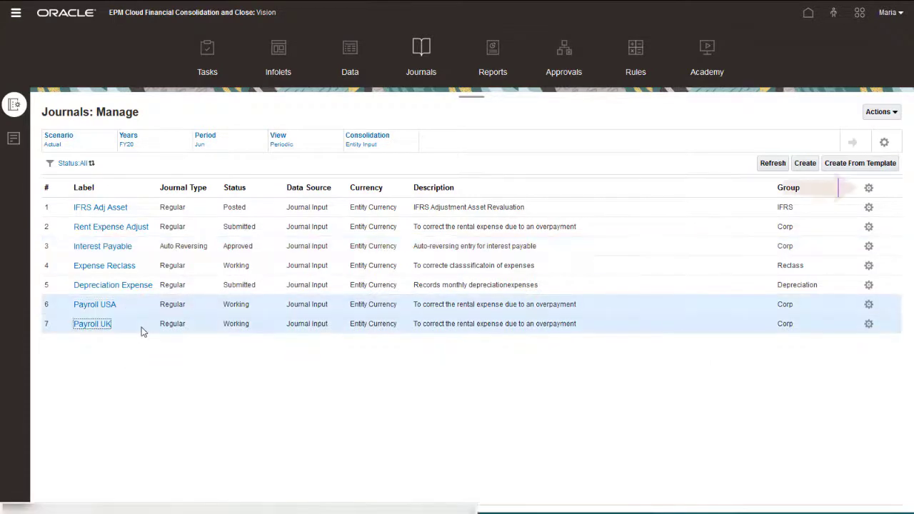
click(868, 187)
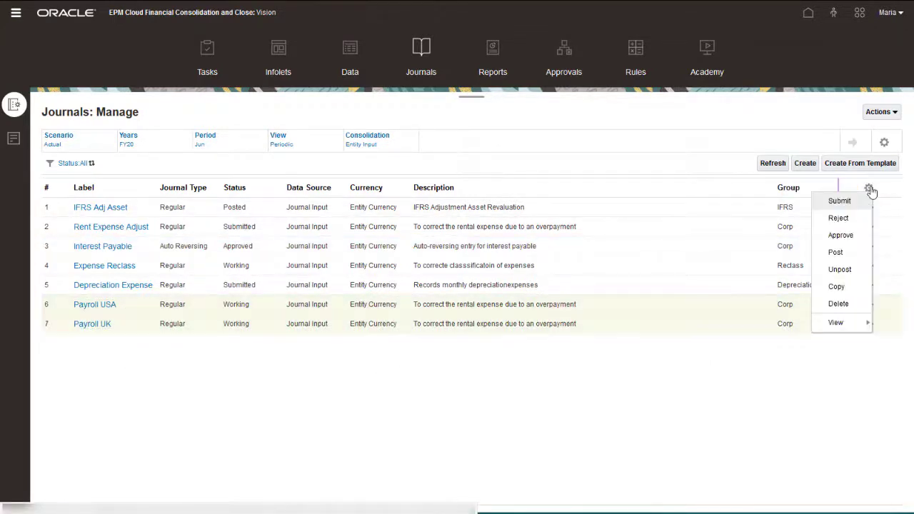
click(841, 199)
click(384, 189)
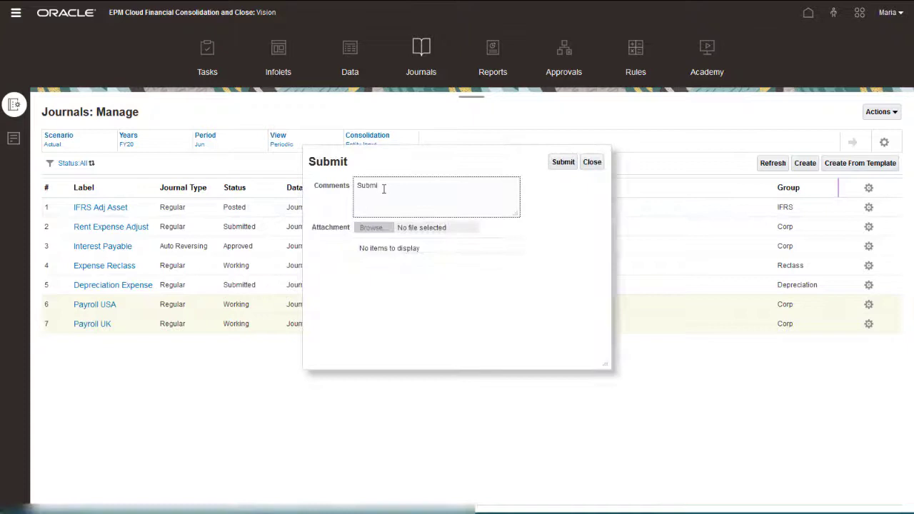
click(556, 163)
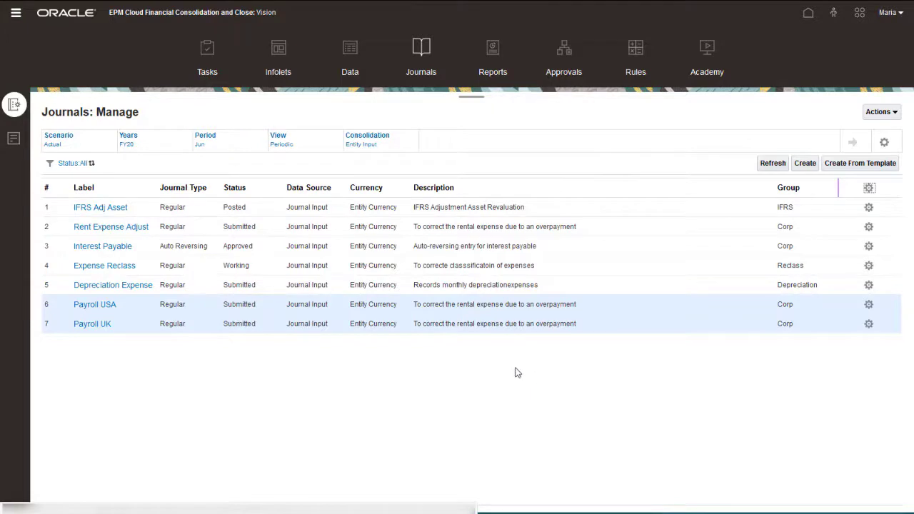
click(211, 266)
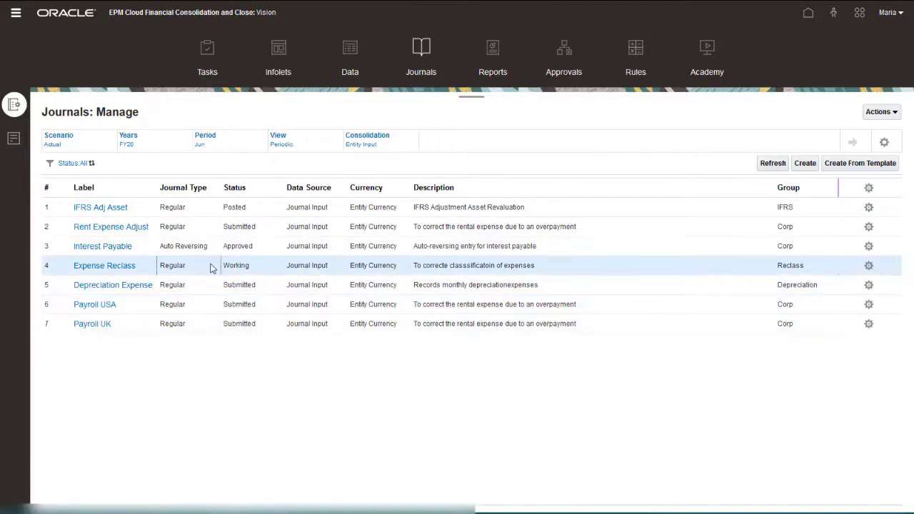
click(869, 266)
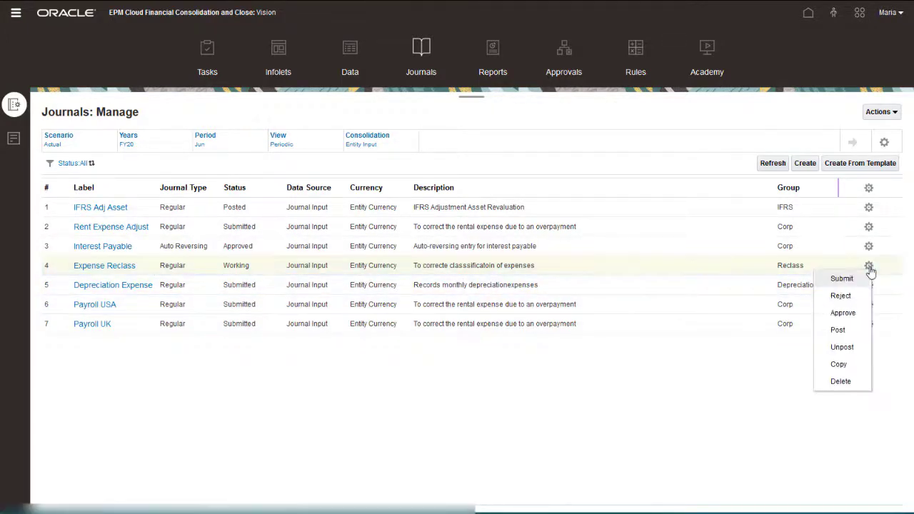
click(849, 278)
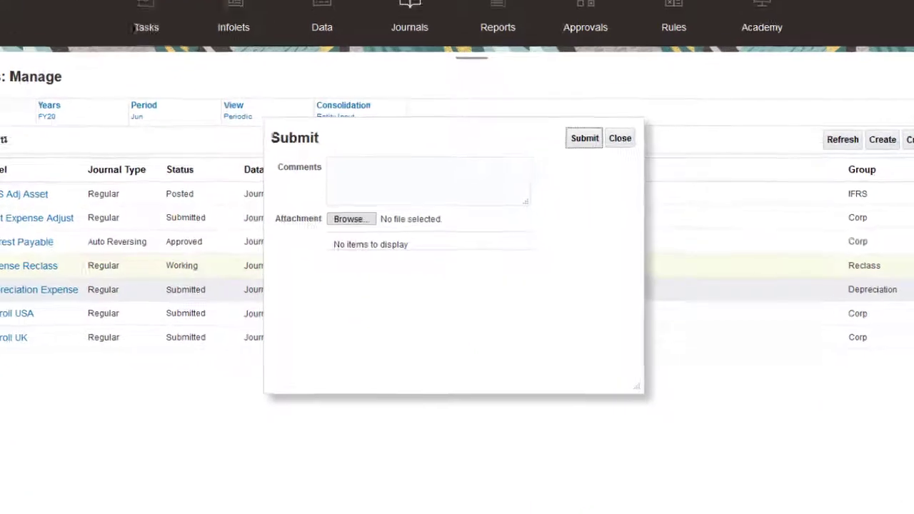
click(584, 138)
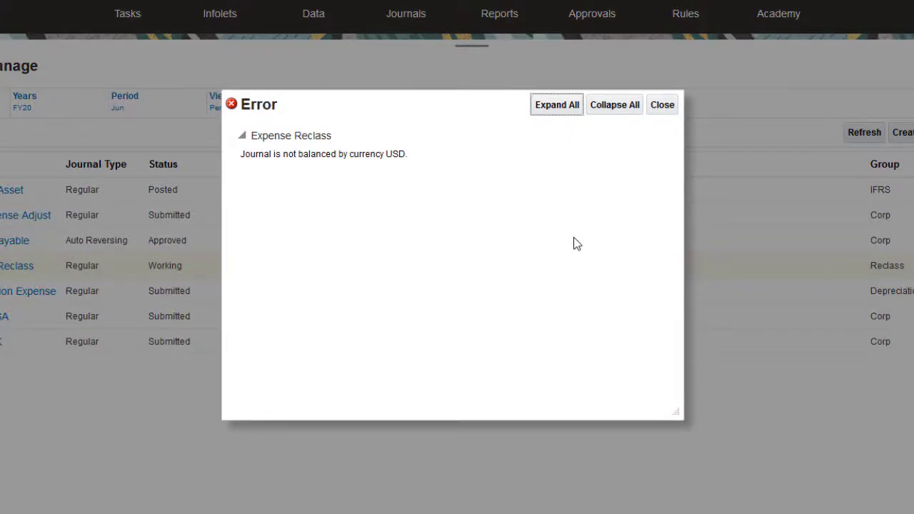
click(662, 105)
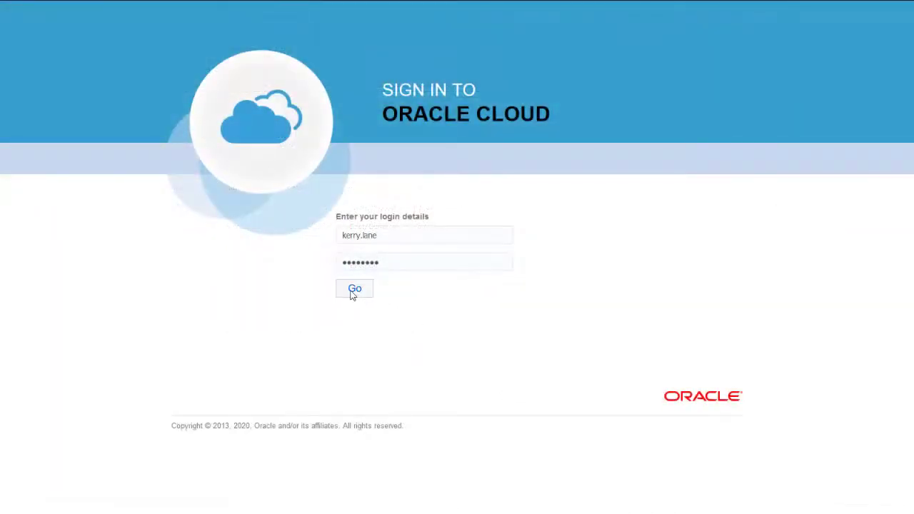
Sign in as the approver and show the Worklist of six open journal tasks.
click(354, 289)
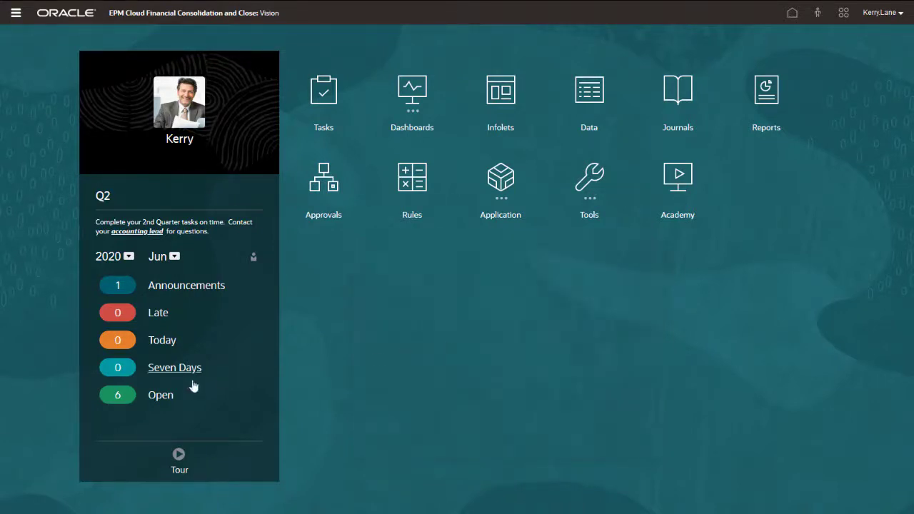
click(119, 395)
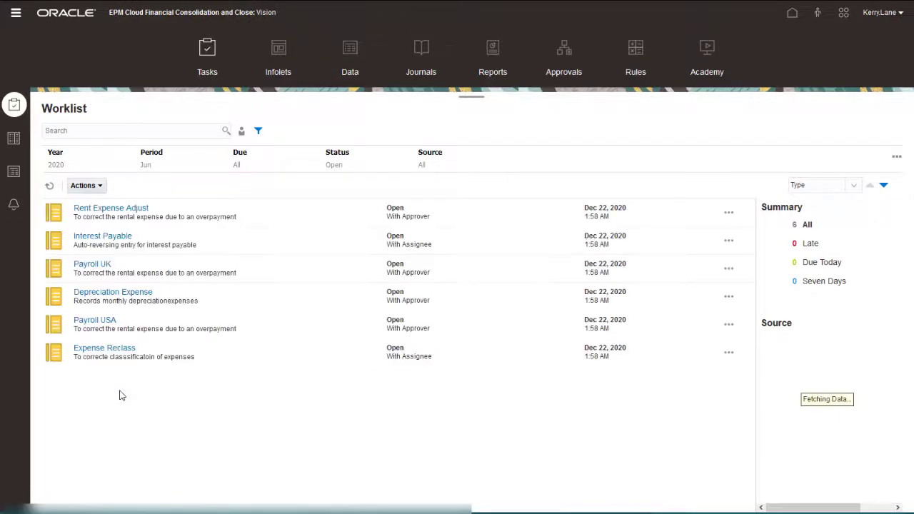
Approve the Depreciation Expense journal from the Worklist with a comment, then close it.
click(132, 299)
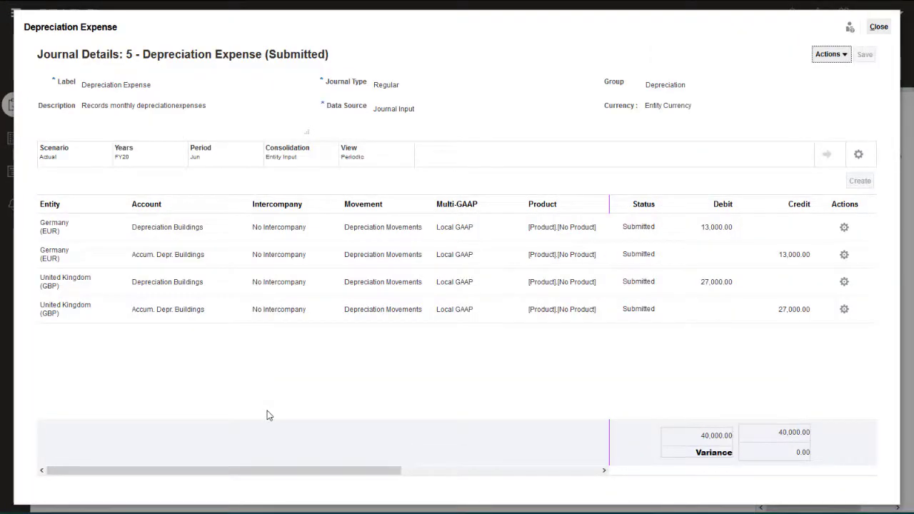
click(830, 55)
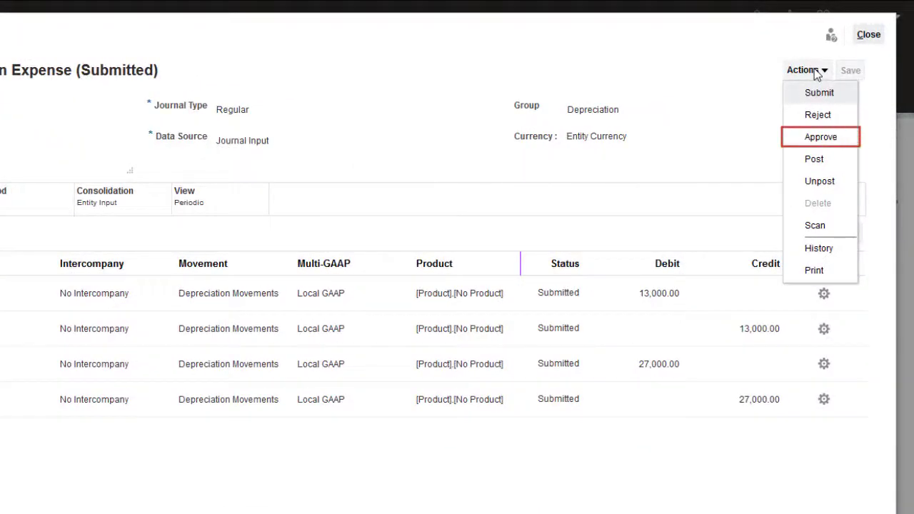
click(809, 137)
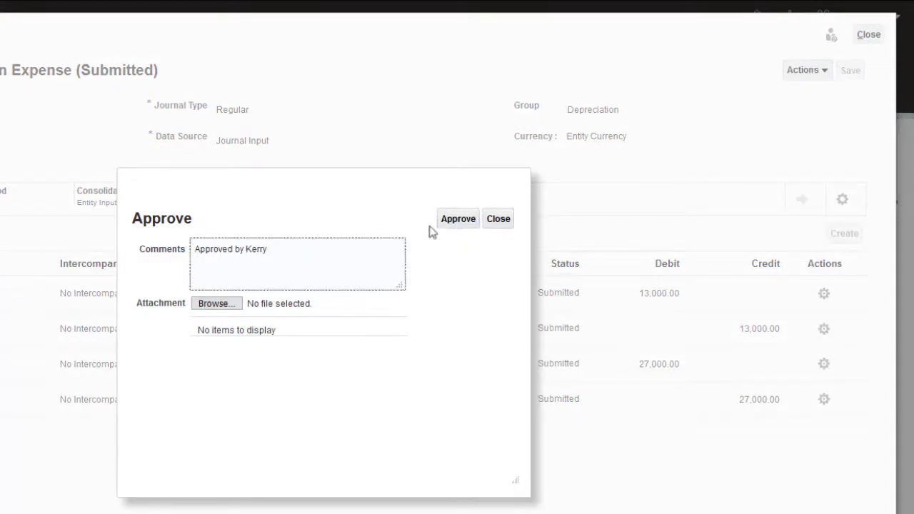
click(457, 220)
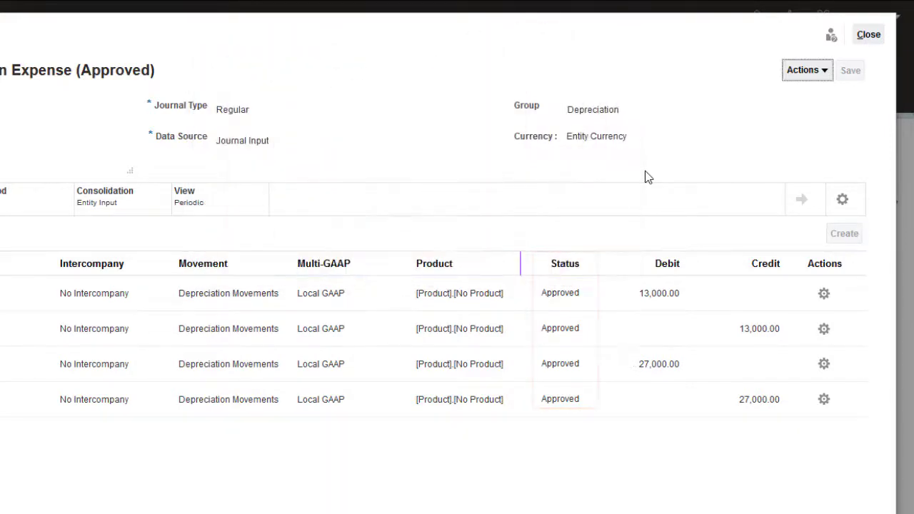
click(869, 35)
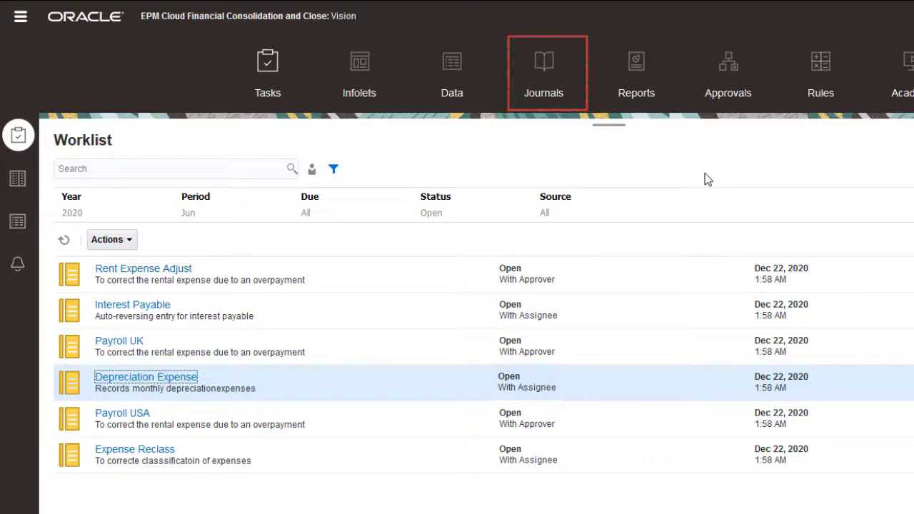
From the journals list, approve Payroll USA and Payroll UK together, leaving Rent Expense Adjust Submitted.
click(548, 68)
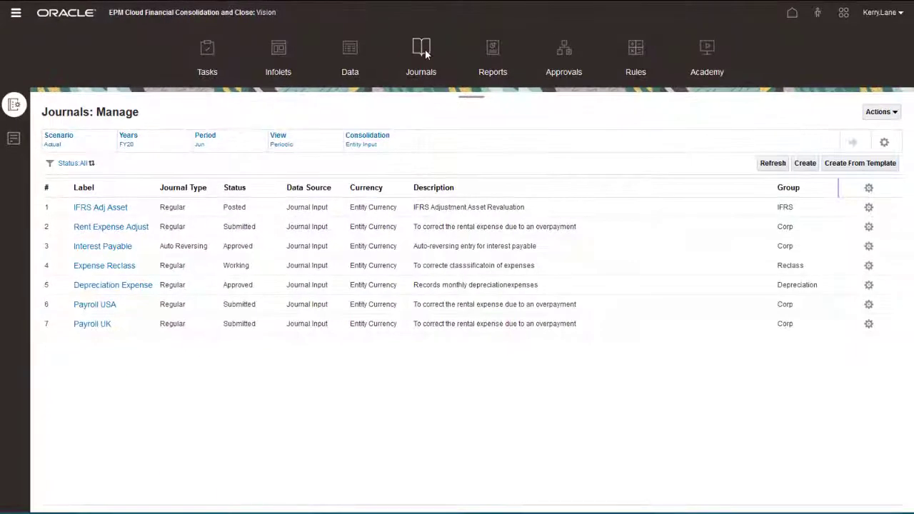
click(134, 308)
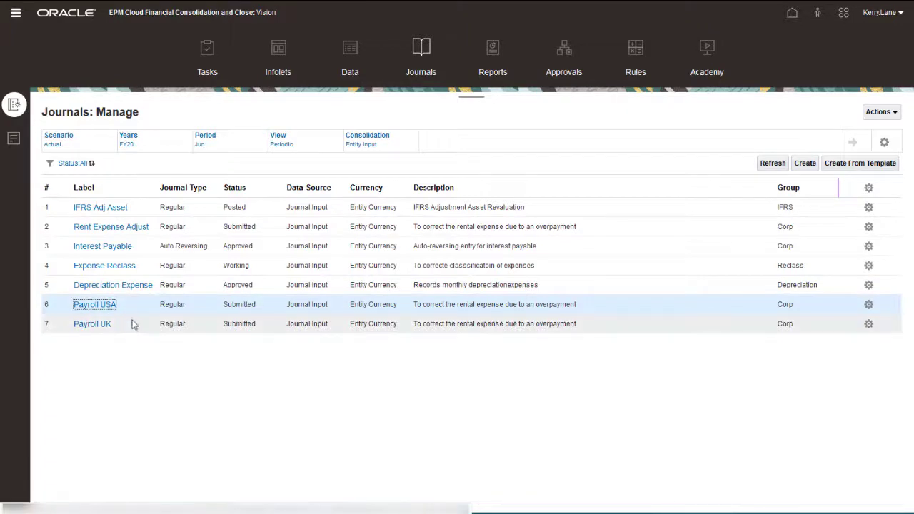
ctrl+click(132, 332)
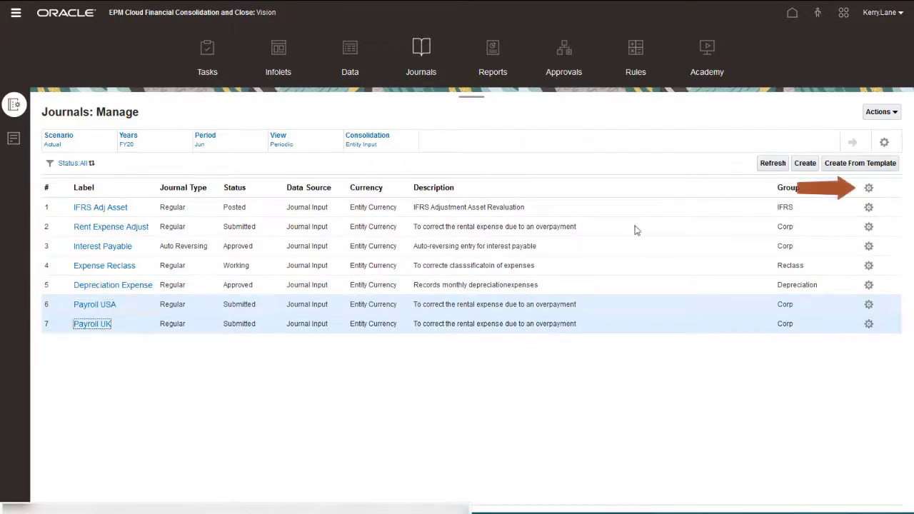
click(868, 187)
click(835, 232)
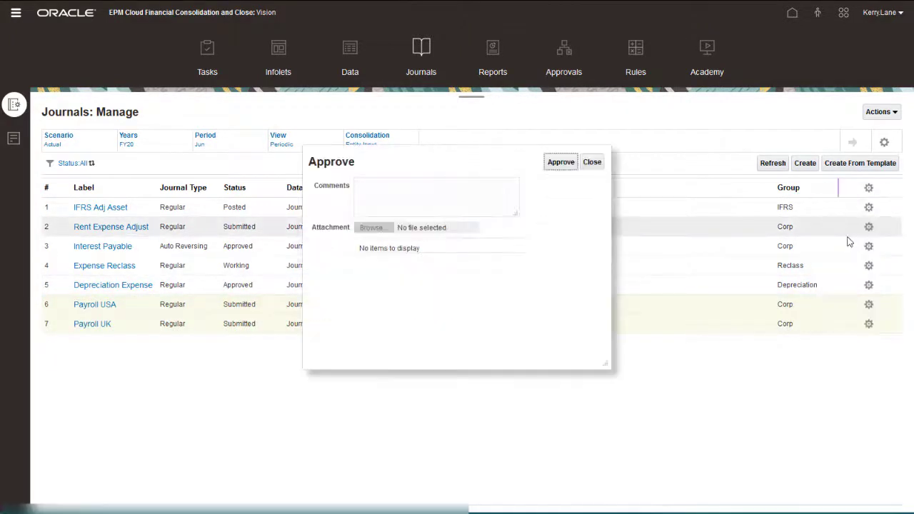
click(389, 193)
click(560, 162)
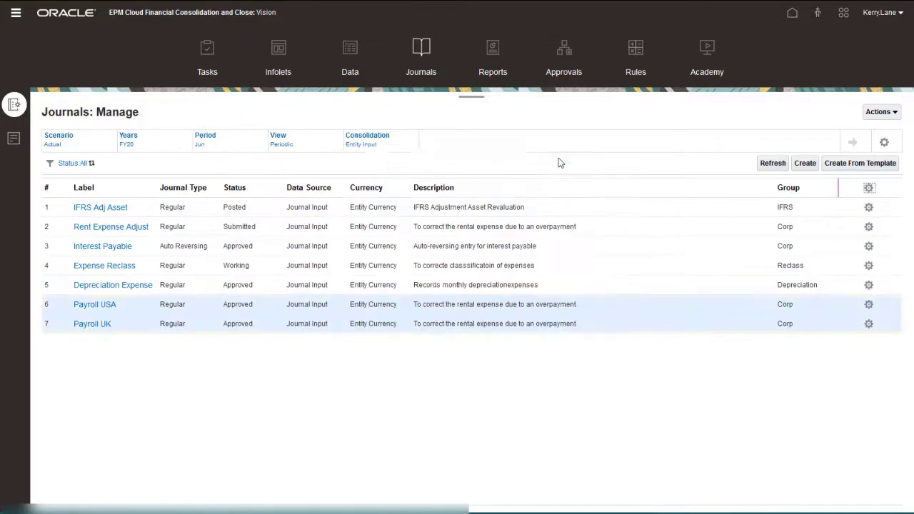
Reject Rent Expense Adjust with a rejection comment so it returns to Working.
click(111, 227)
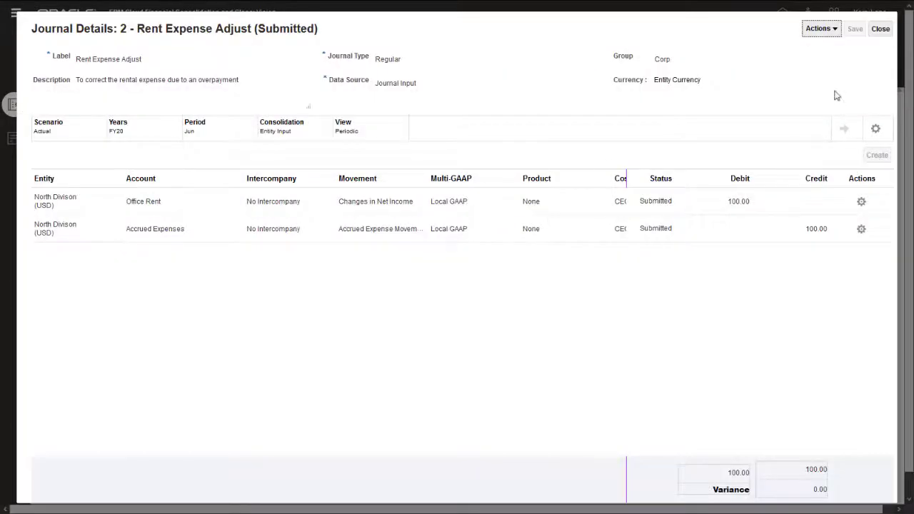
click(829, 30)
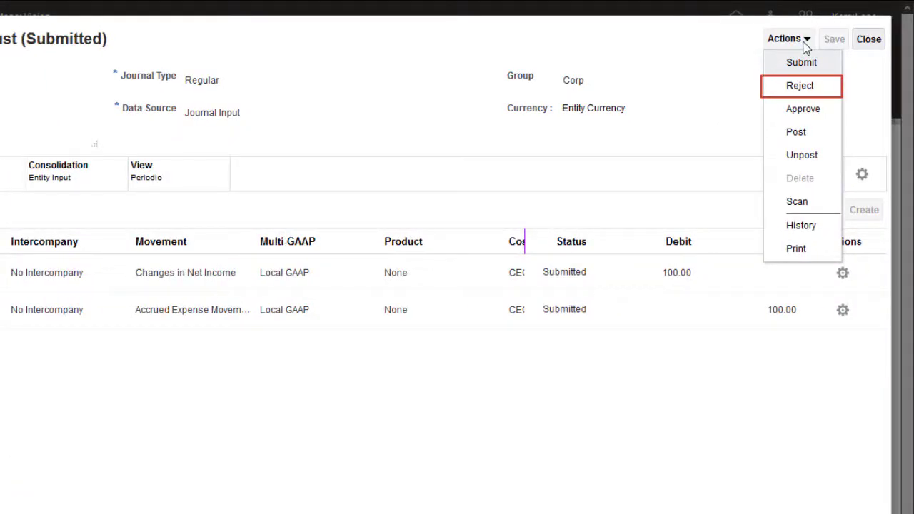
click(794, 87)
click(213, 261)
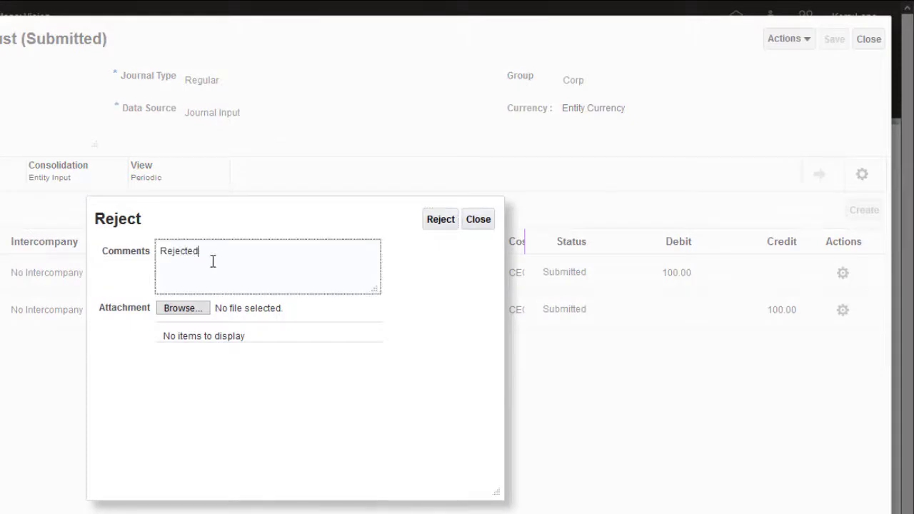
click(441, 219)
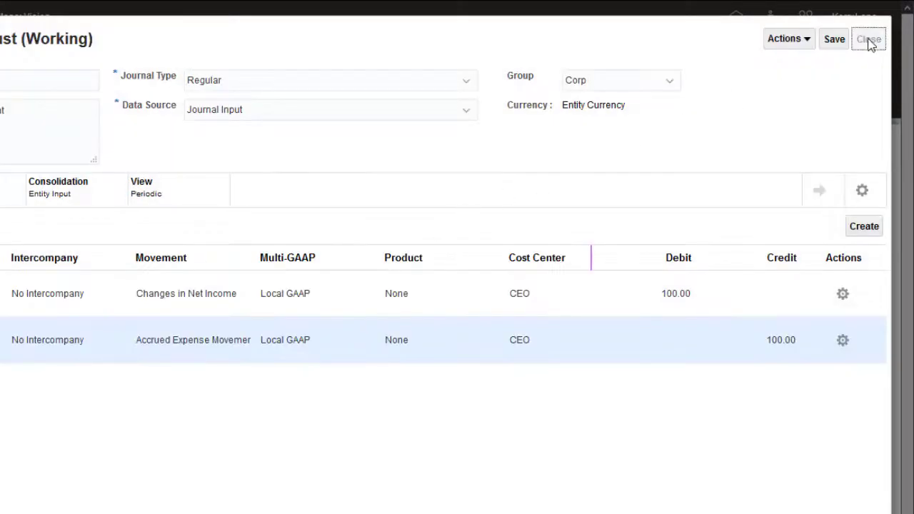
click(868, 38)
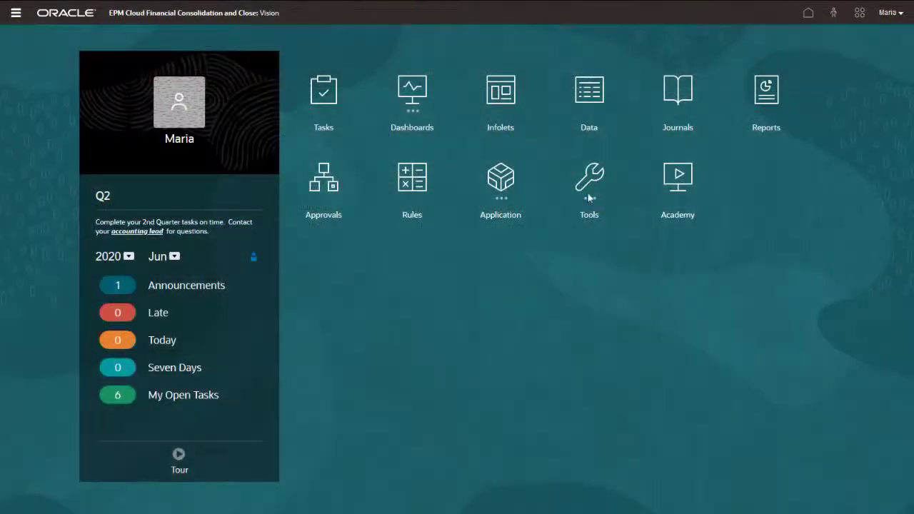
Open Journals: Manage from the home page to see the June FY20 journal list.
click(665, 91)
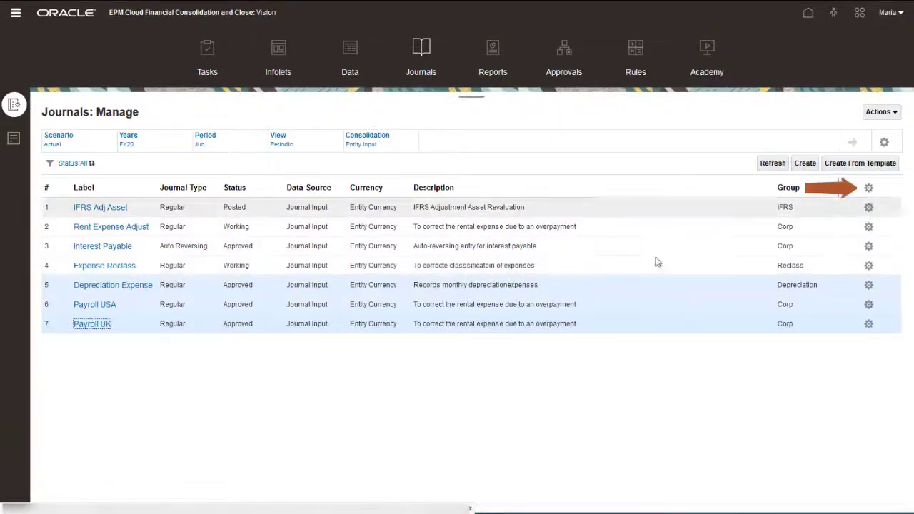
Post Depreciation Expense, Payroll USA and Payroll UK with a comment naming the poster.
click(868, 189)
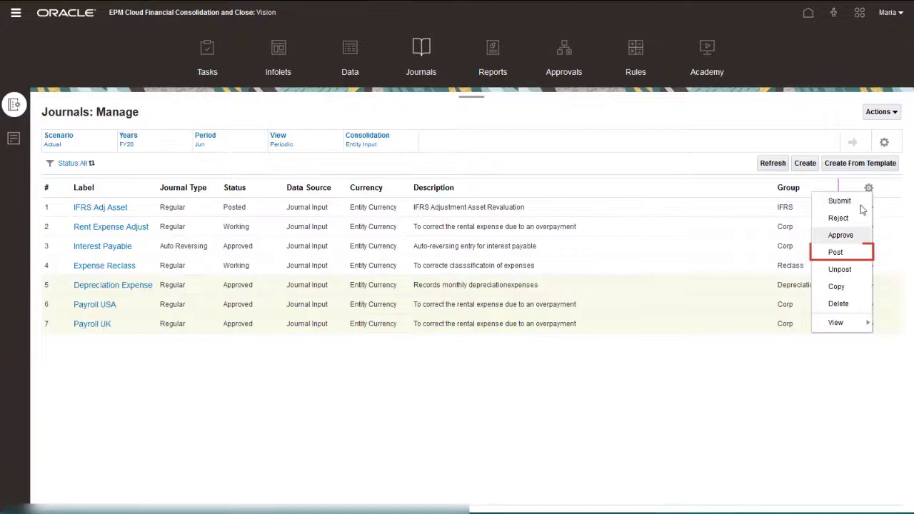
click(838, 254)
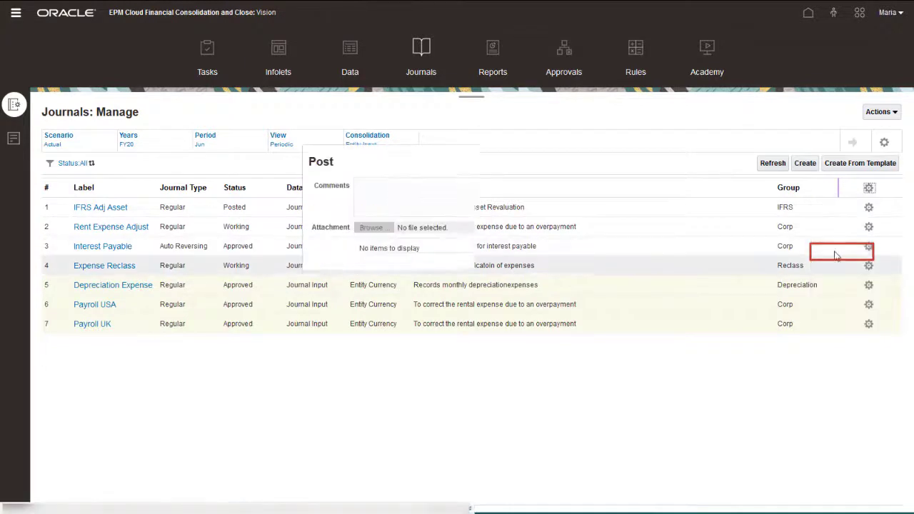
click(388, 195)
text(Posted by Maria)
click(563, 164)
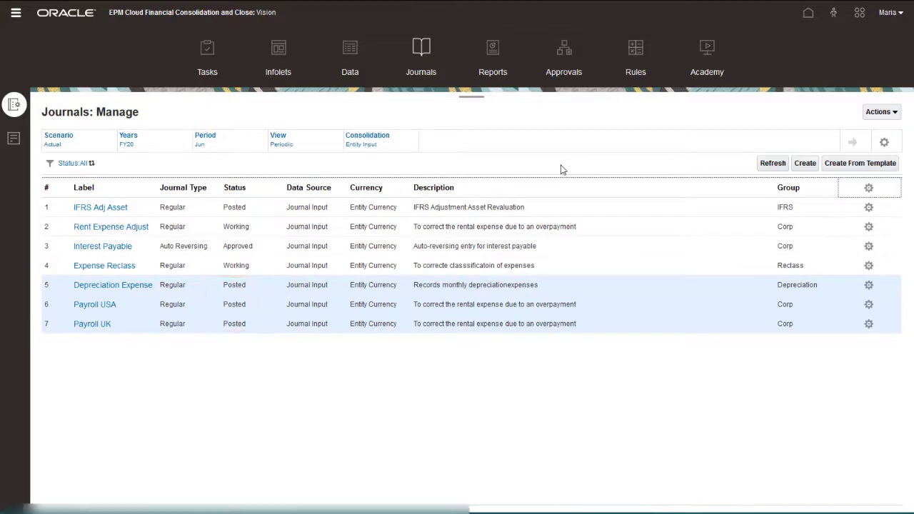
Unpost Payroll UK alone so it goes back to Approved.
click(128, 331)
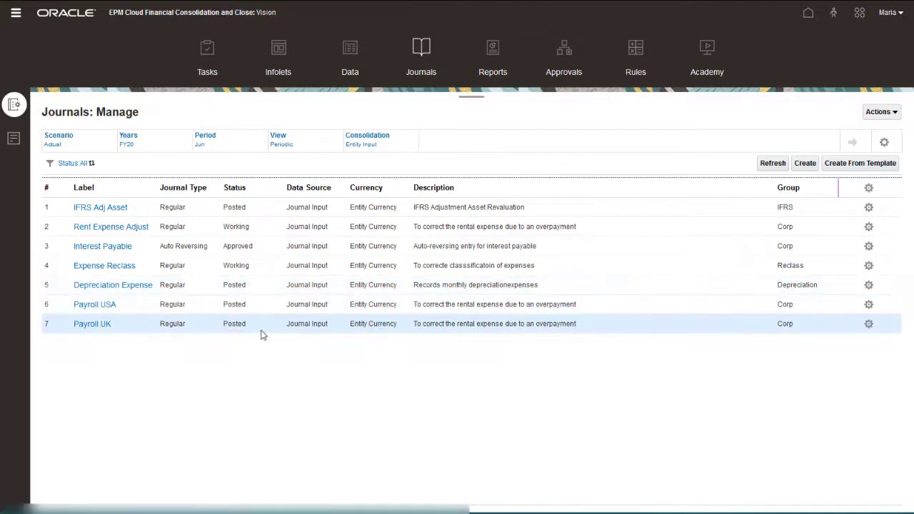
click(868, 324)
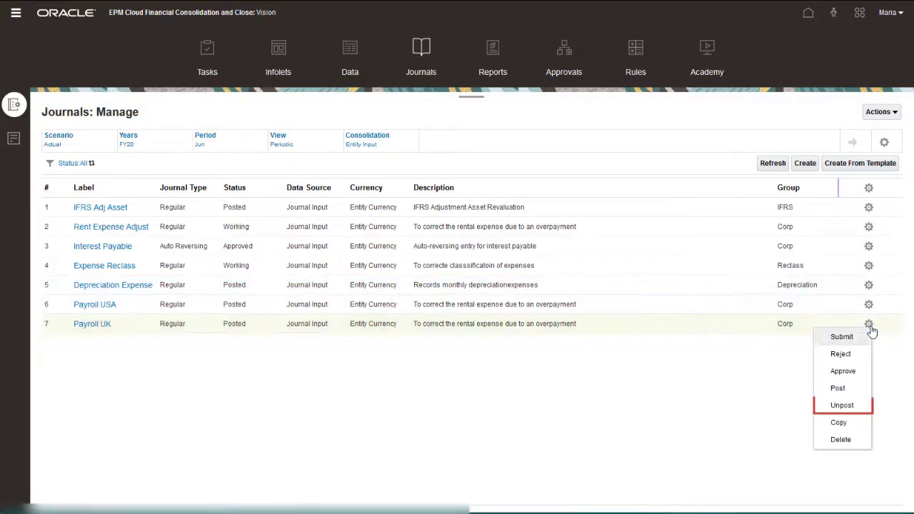
click(841, 405)
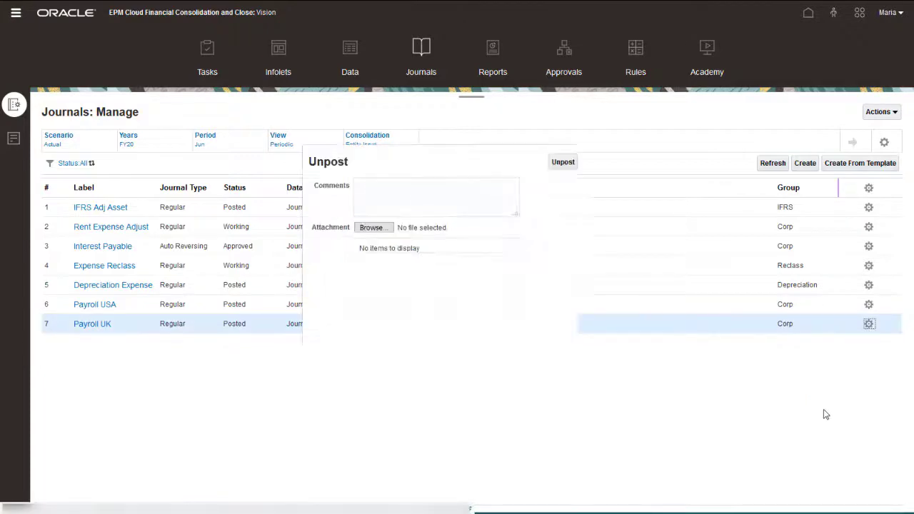
click(563, 162)
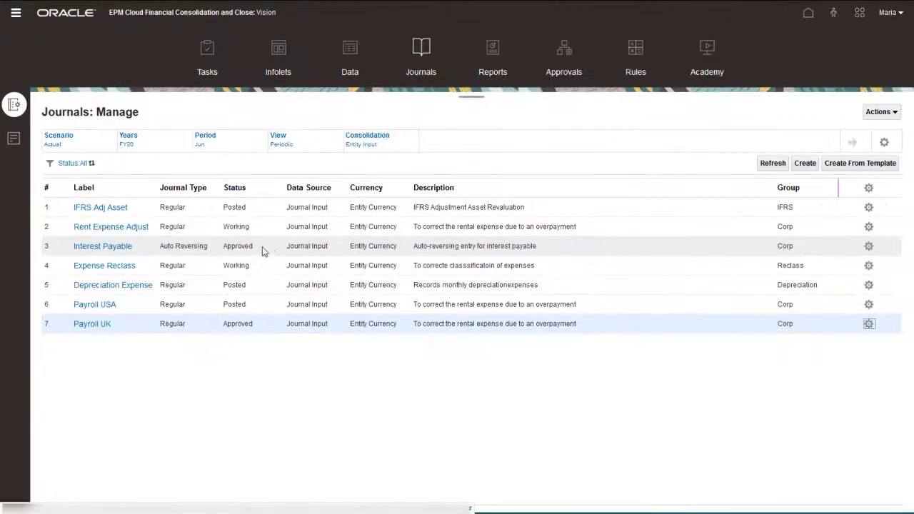
Post the Interest Payable journal with Jul FY20 kept as its auto-reversal period.
click(277, 246)
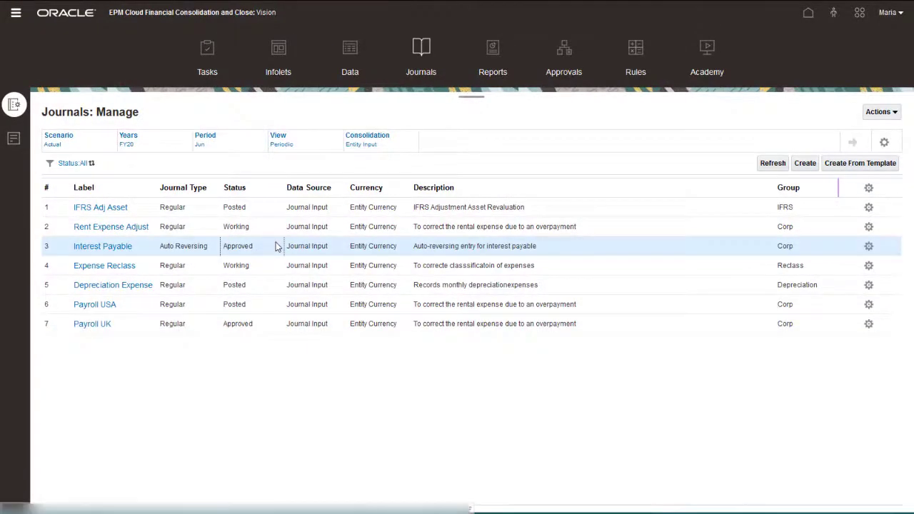
click(868, 248)
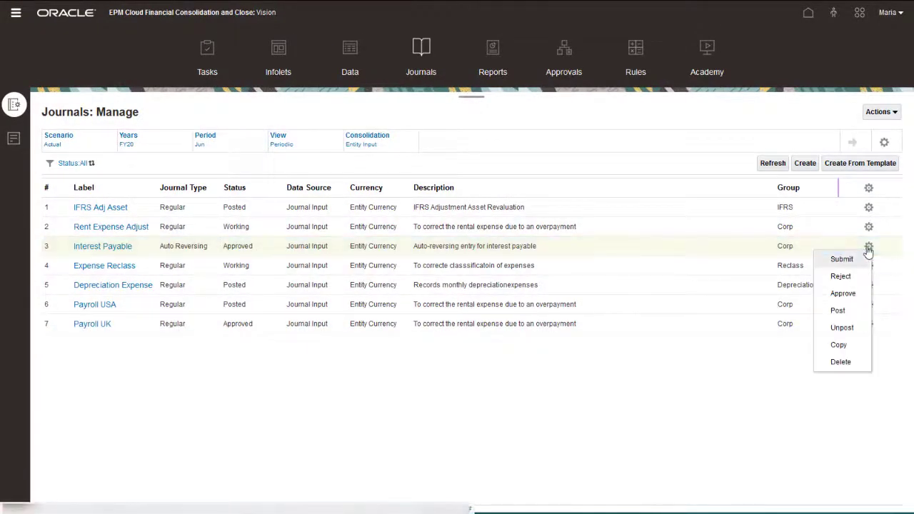
click(838, 311)
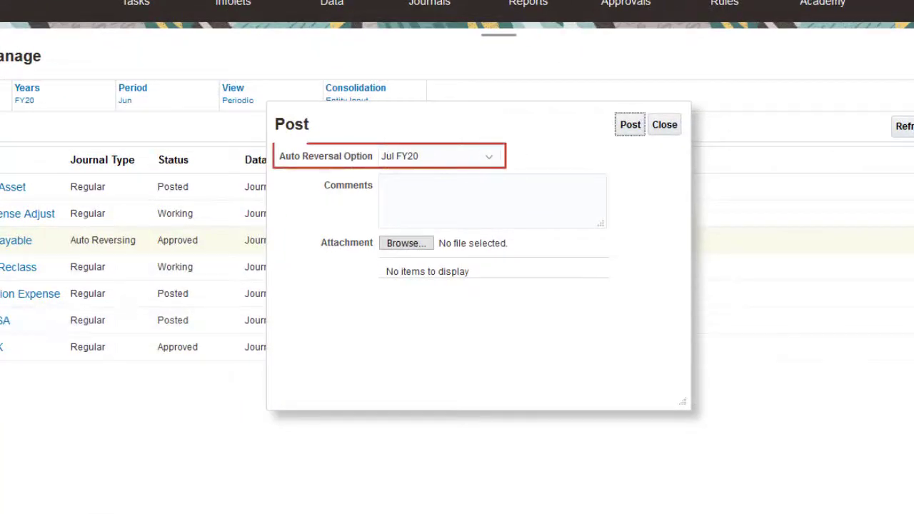
click(491, 161)
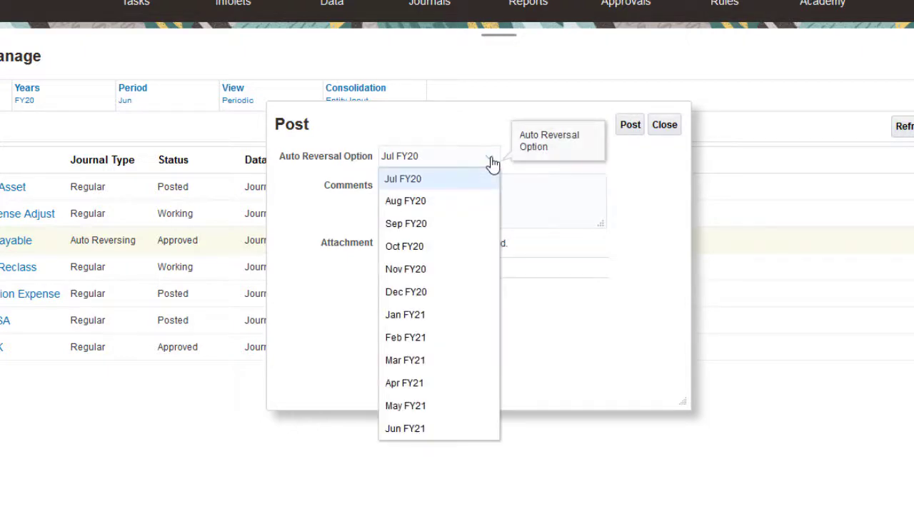
click(493, 162)
click(630, 127)
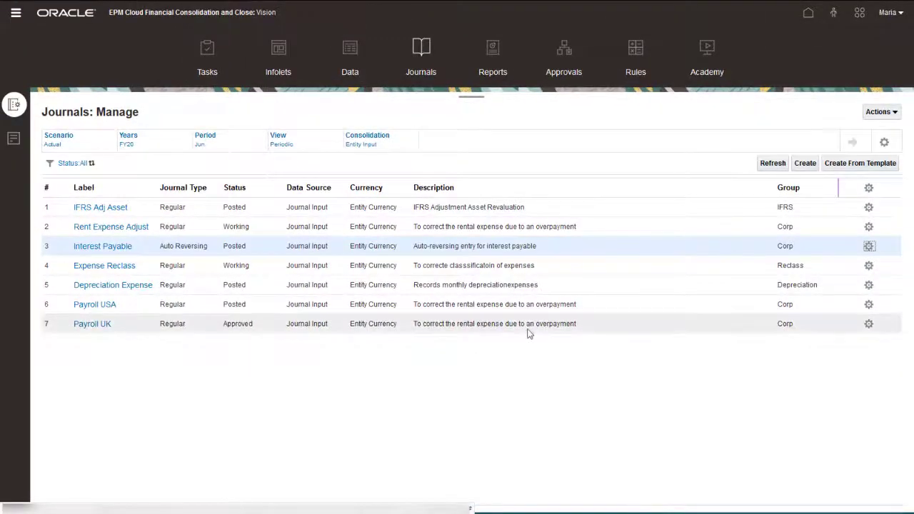
Switch the journal list's period POV from Jun to Jul (FY20, under Q3).
click(205, 139)
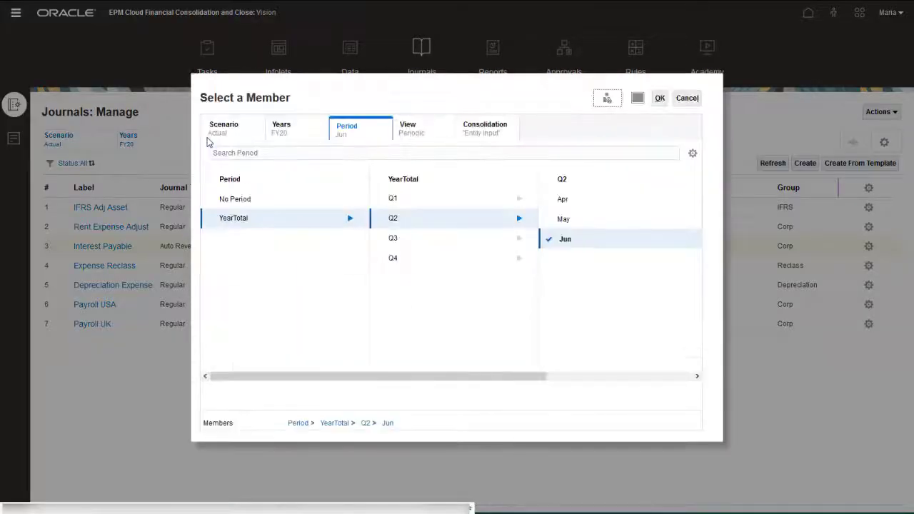
click(520, 239)
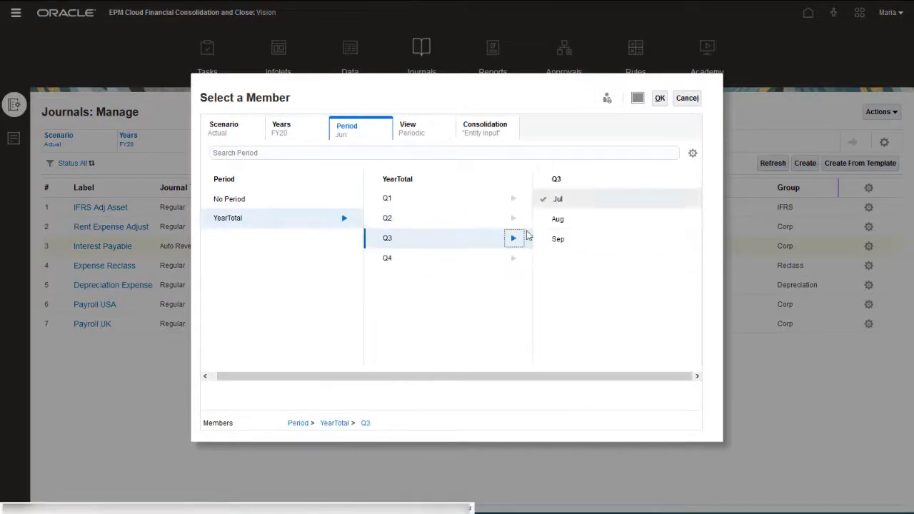
click(548, 205)
click(660, 99)
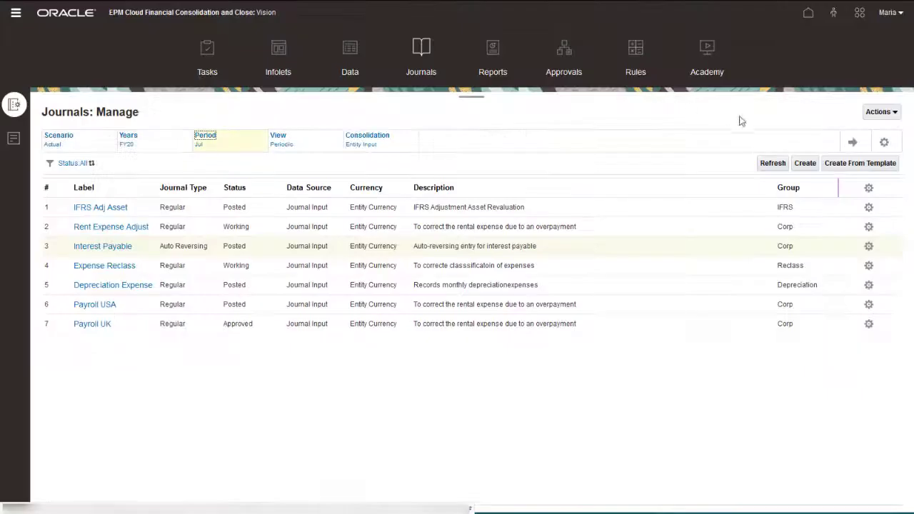